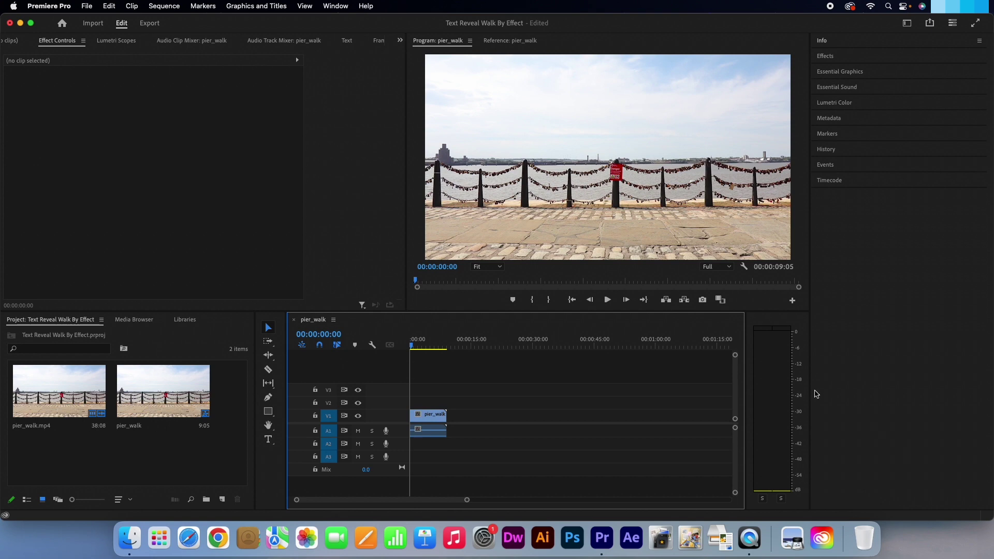
Preview the pier footage, return to the start, and start a Type tool text box over it
{"action": "left_click", "coordinate": [607, 300]}
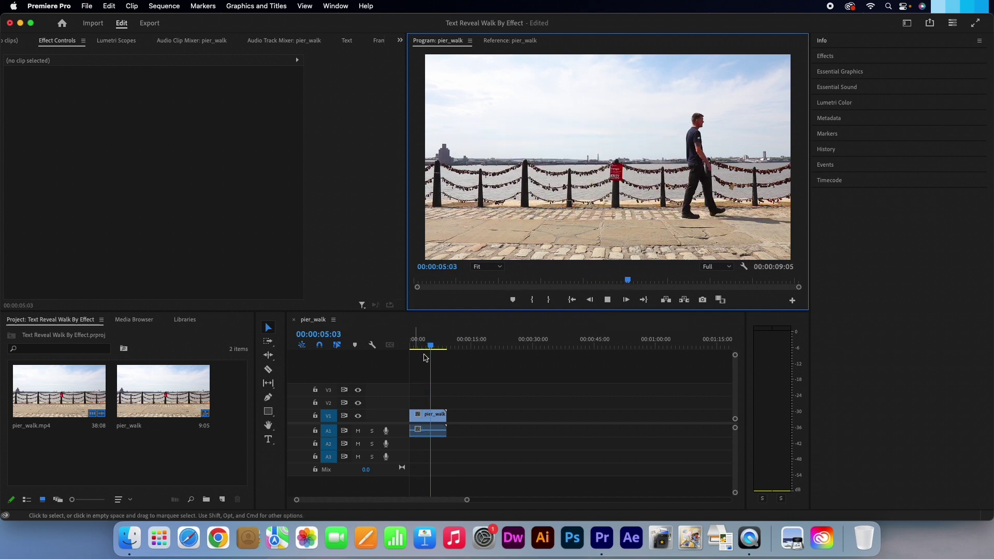
{"action": "left_click", "coordinate": [409, 350]}
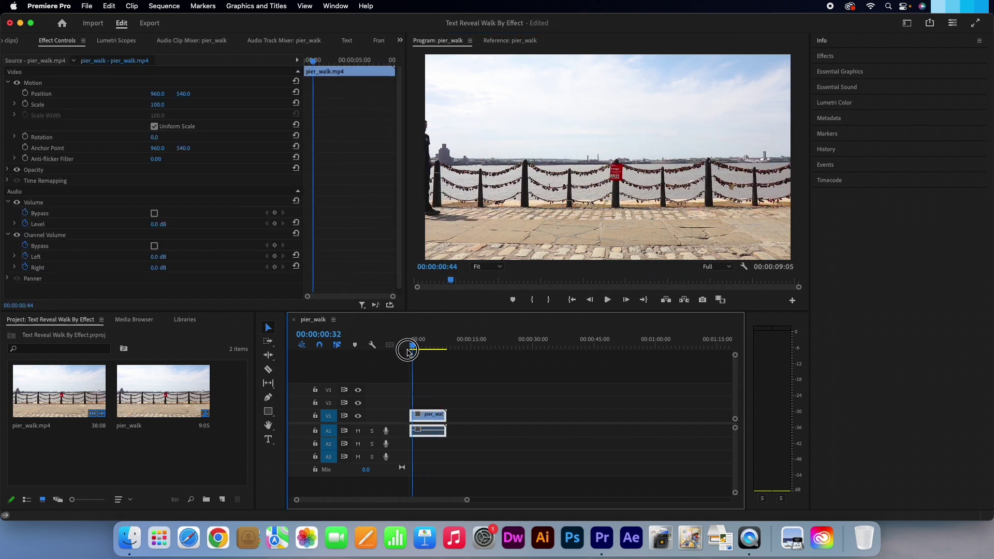
{"action": "left_click", "coordinate": [269, 441]}
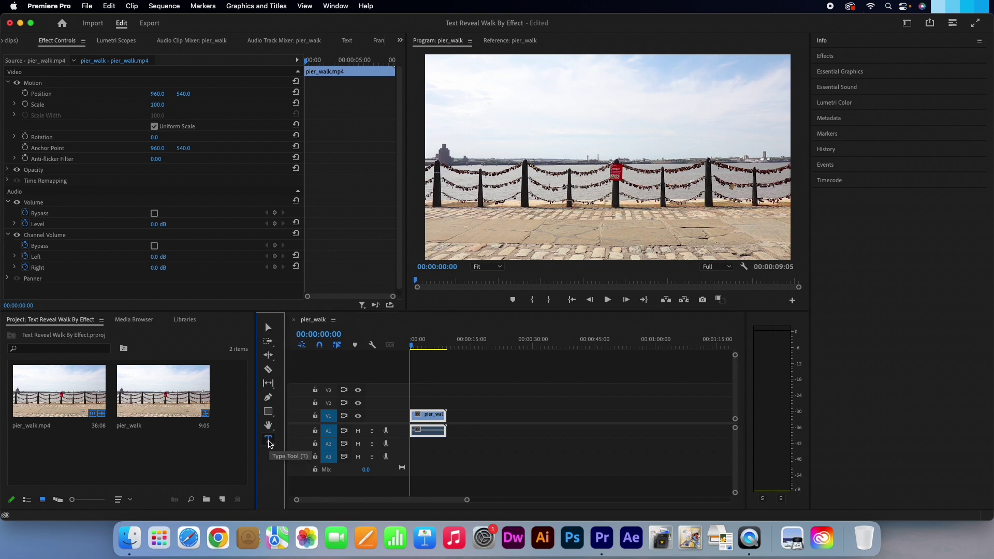
{"action": "left_click", "coordinate": [491, 175]}
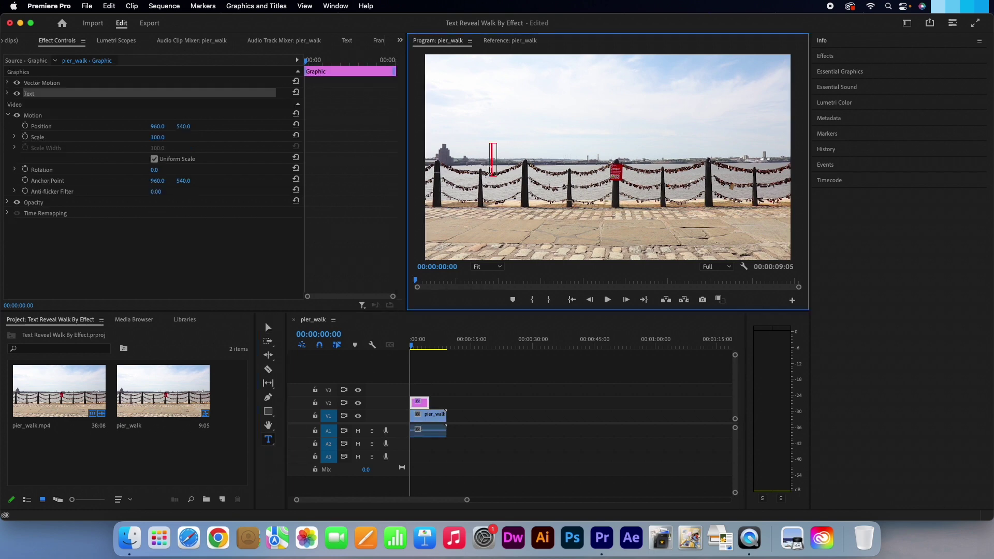
{"action": "type", "text": "HELLO"}
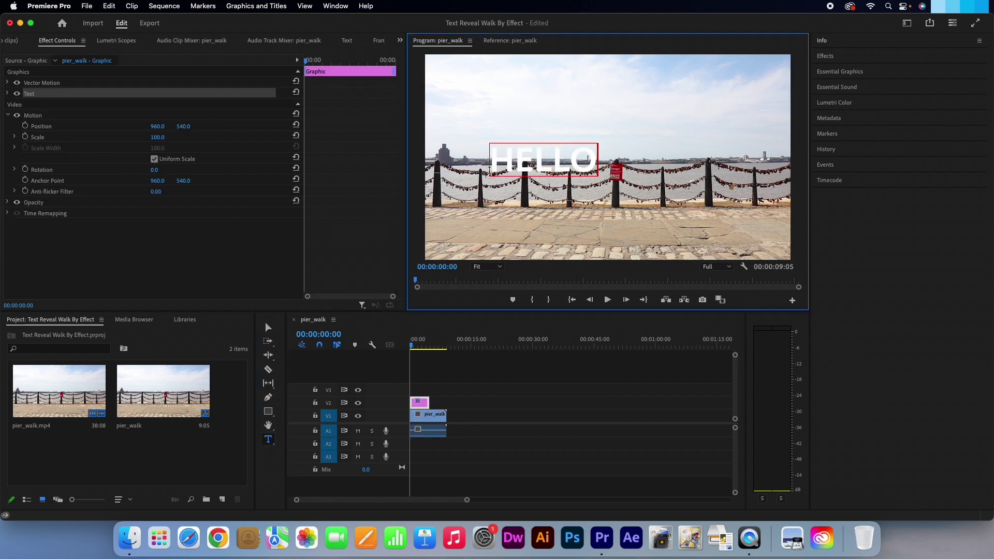
{"action": "type", "text": " THERE"}
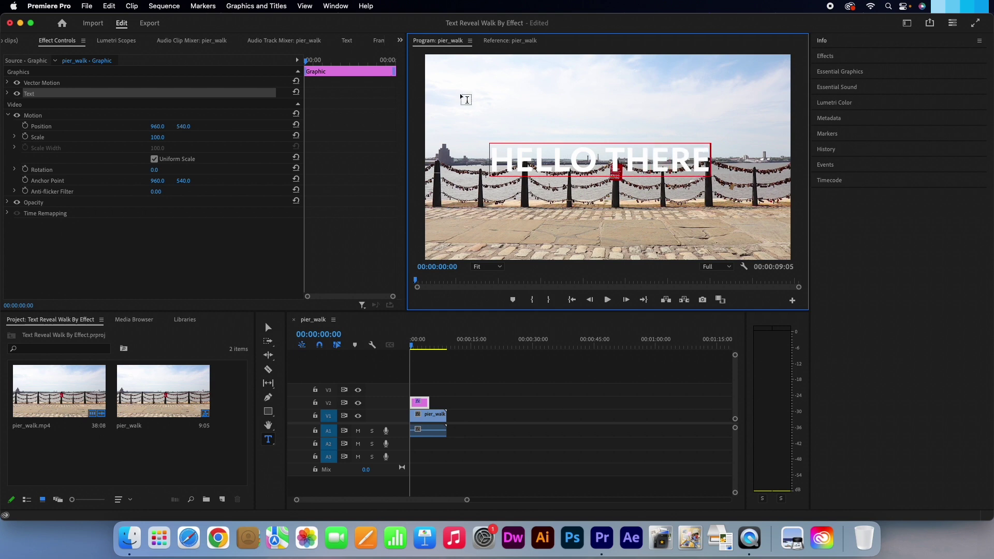
Open Essential Graphics, select the title text, and align it to horizontal and vertical centre
{"action": "left_click", "coordinate": [336, 5]}
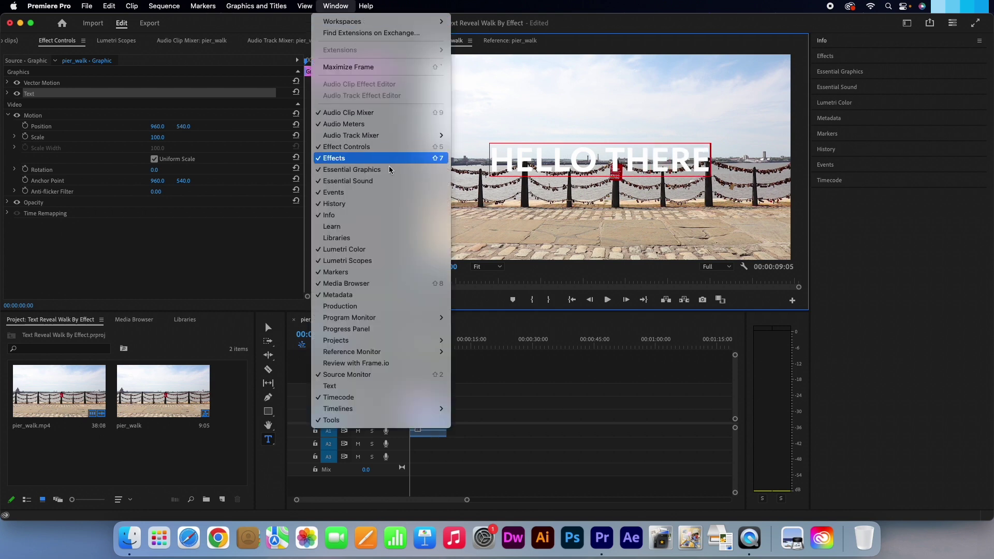
{"action": "left_click", "coordinate": [402, 171]}
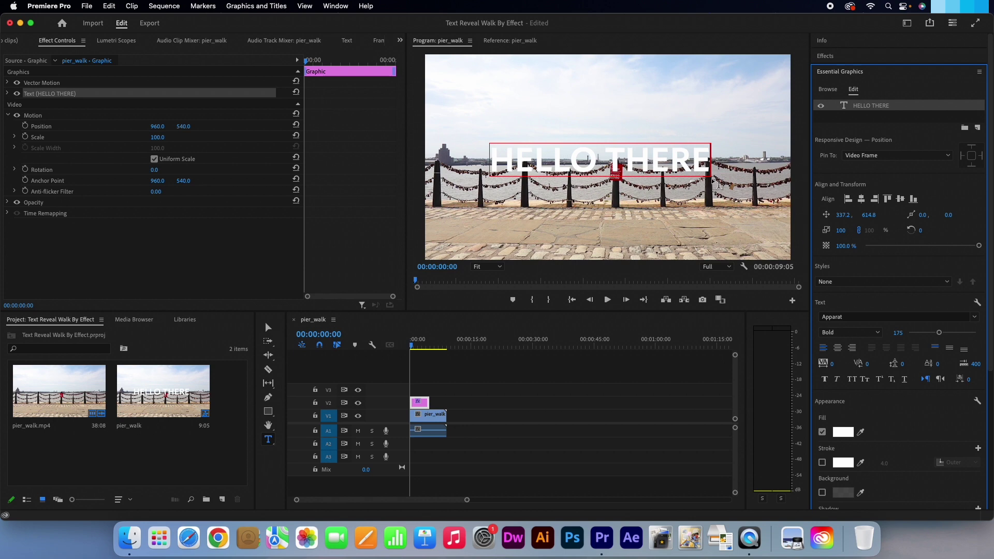
{"action": "left_click_drag", "start_coordinate": [708, 161], "coordinate": [495, 163]}
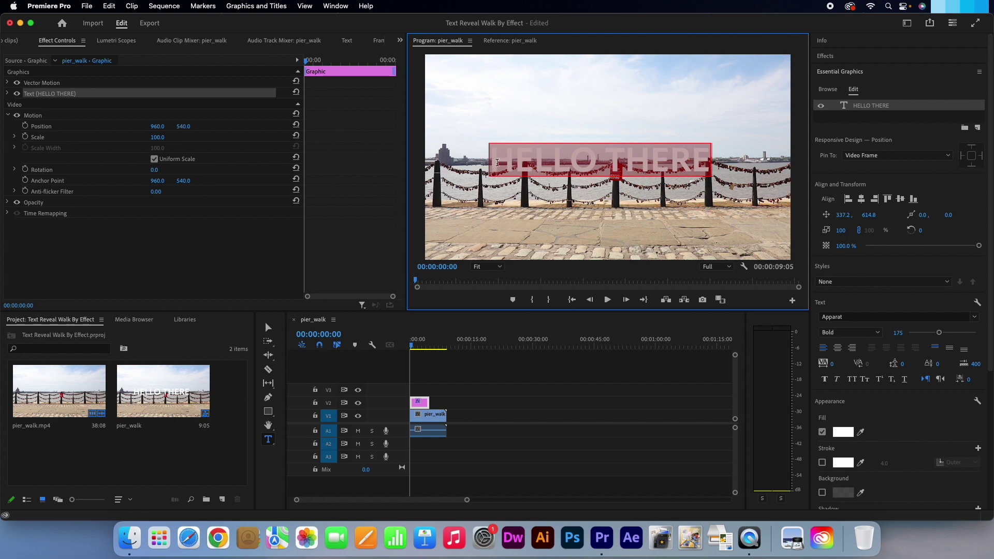
{"action": "left_click", "coordinate": [860, 199]}
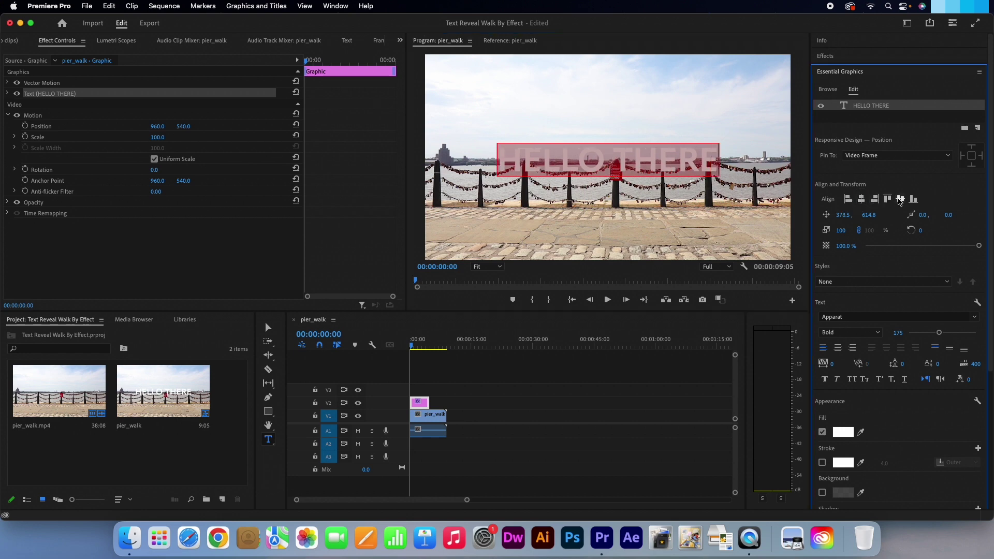
{"action": "left_click", "coordinate": [900, 200]}
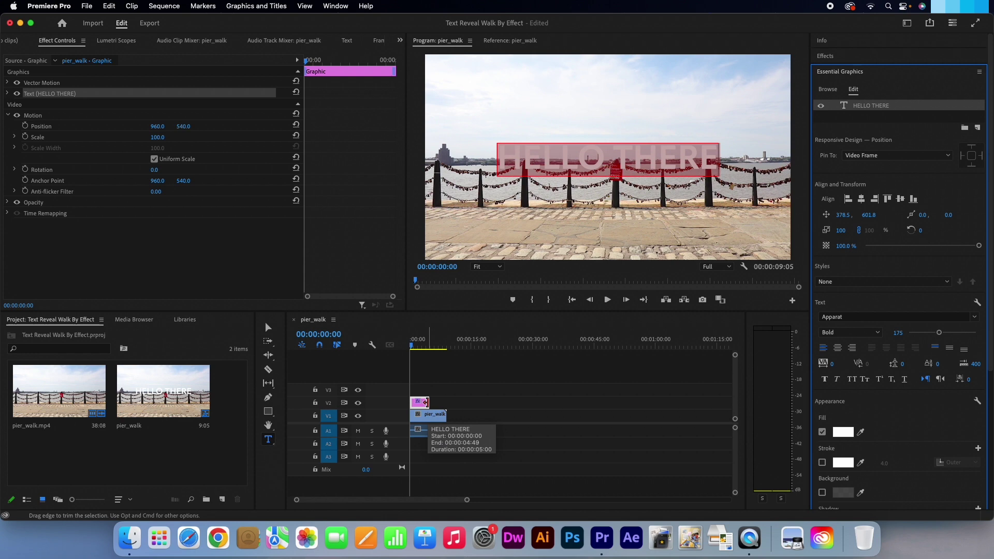
Stretch the V2 title clip to the pier_walk clip's end and play a preview
{"action": "left_click_drag", "start_coordinate": [427, 401], "coordinate": [443, 401]}
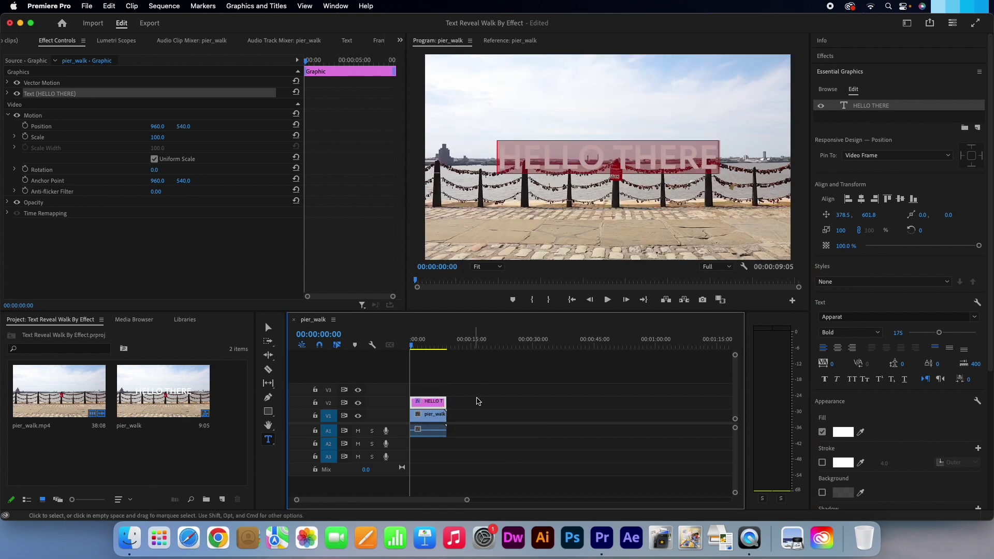
{"action": "left_click", "coordinate": [608, 299]}
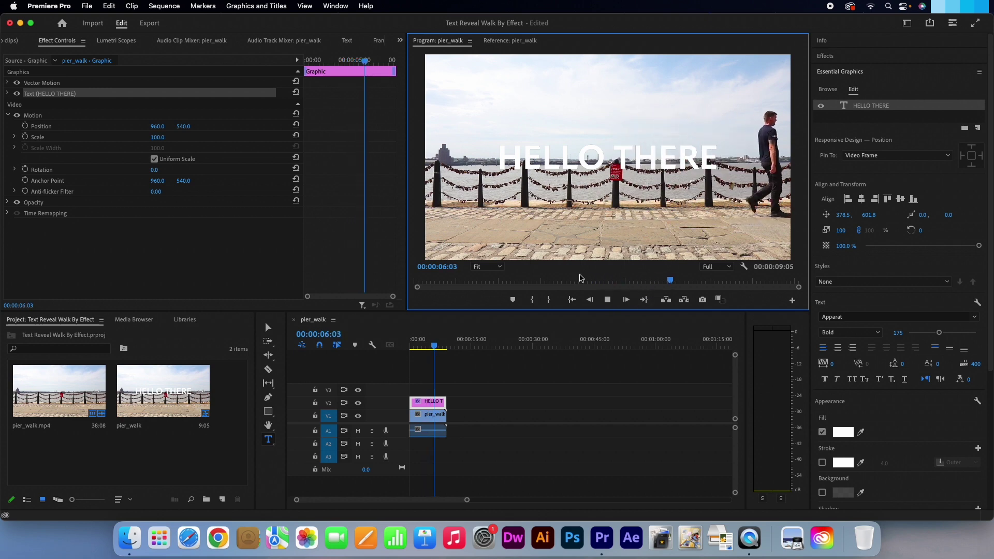
{"action": "left_click", "coordinate": [418, 347]}
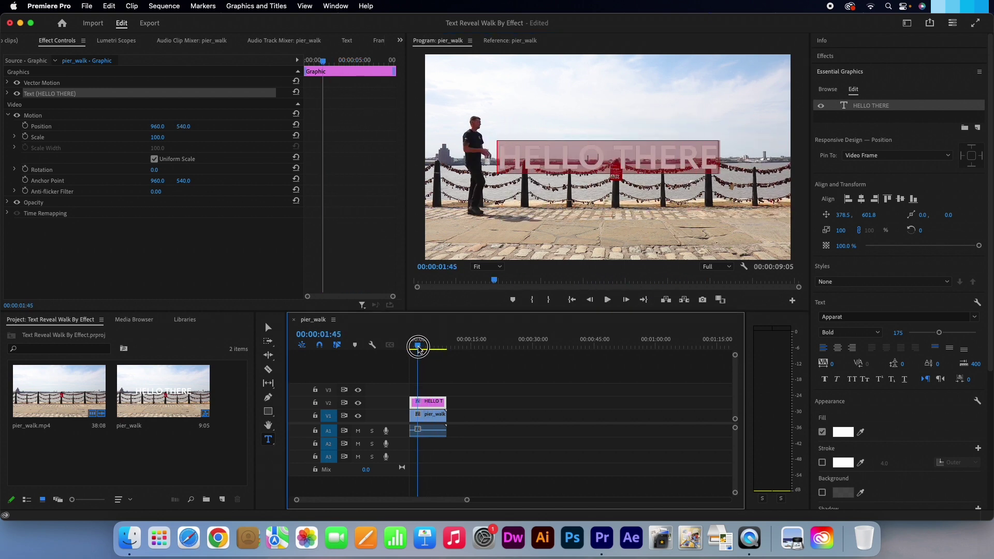
Scrub to about 00:00:02:14 and expand the Text (HELLO THERE) properties in Effect Controls
{"action": "left_click_drag", "start_coordinate": [418, 348], "coordinate": [421, 349]}
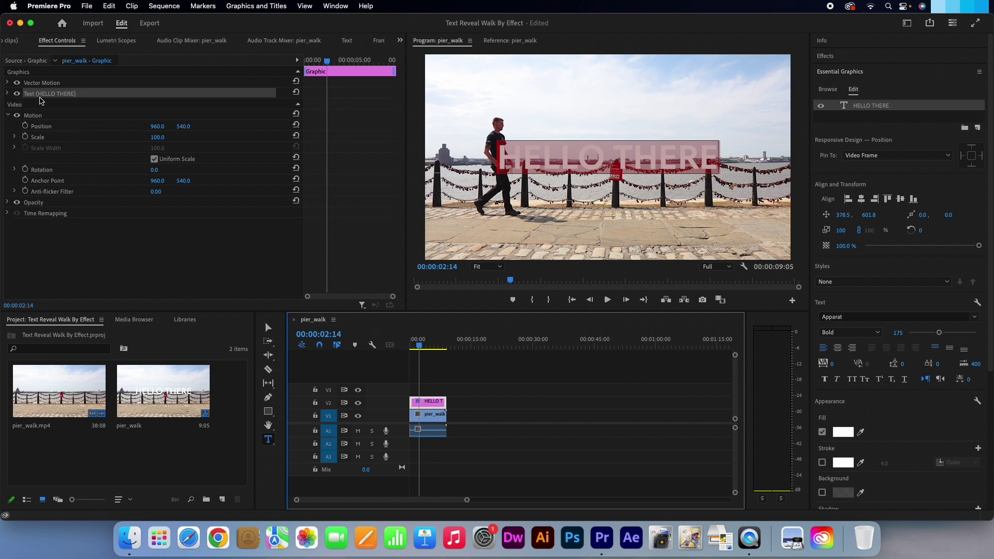
{"action": "left_click", "coordinate": [8, 94]}
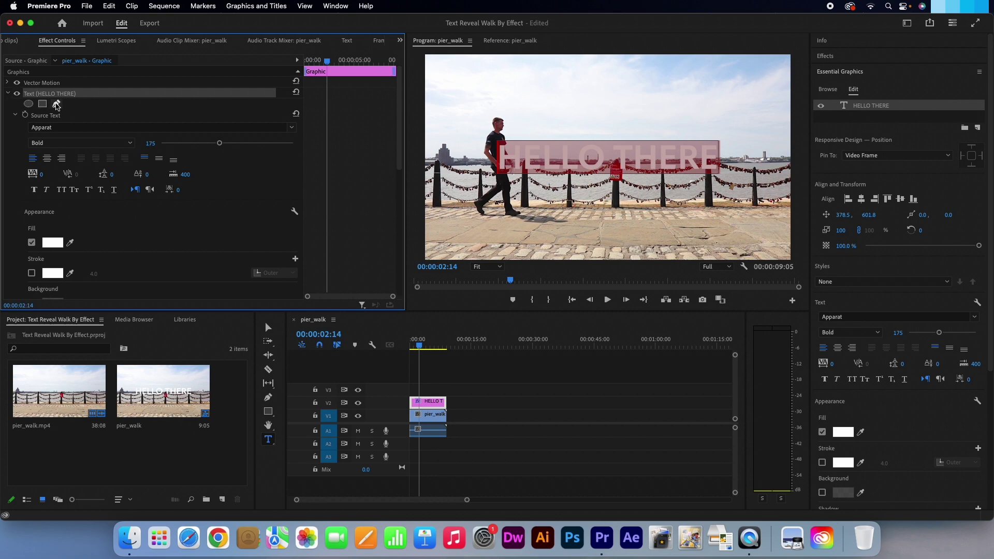
Draw a Bezier pen mask from the walker's shoulder to the right railing and above the title
{"action": "left_click", "coordinate": [42, 104]}
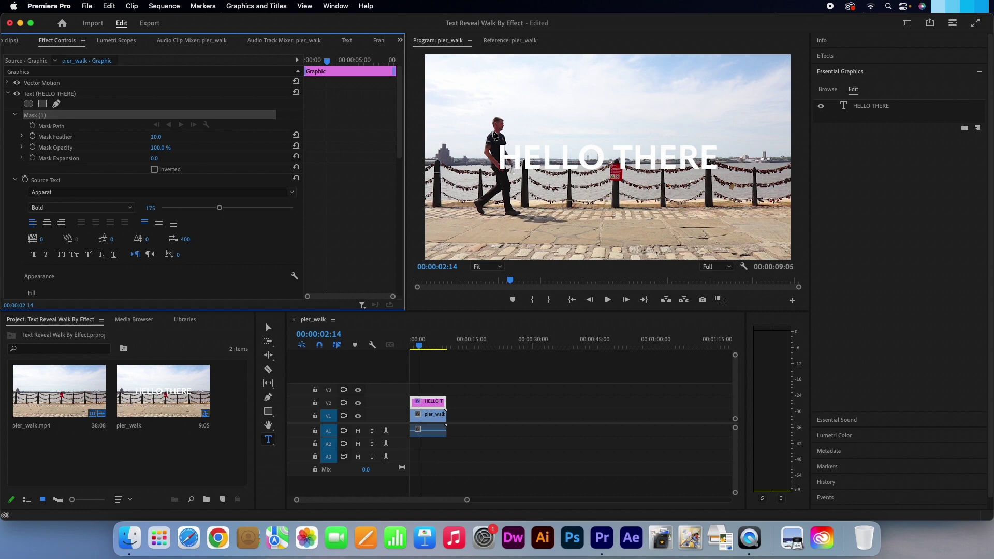
{"action": "left_click", "coordinate": [494, 135]}
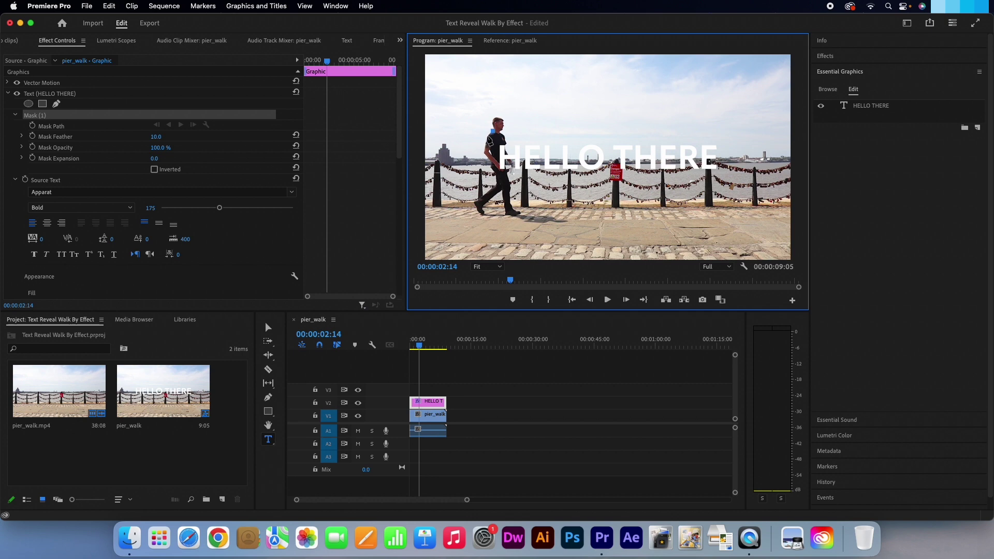
{"action": "left_click", "coordinate": [489, 136]}
{"action": "left_click", "coordinate": [761, 181]}
{"action": "left_click", "coordinate": [755, 136]}
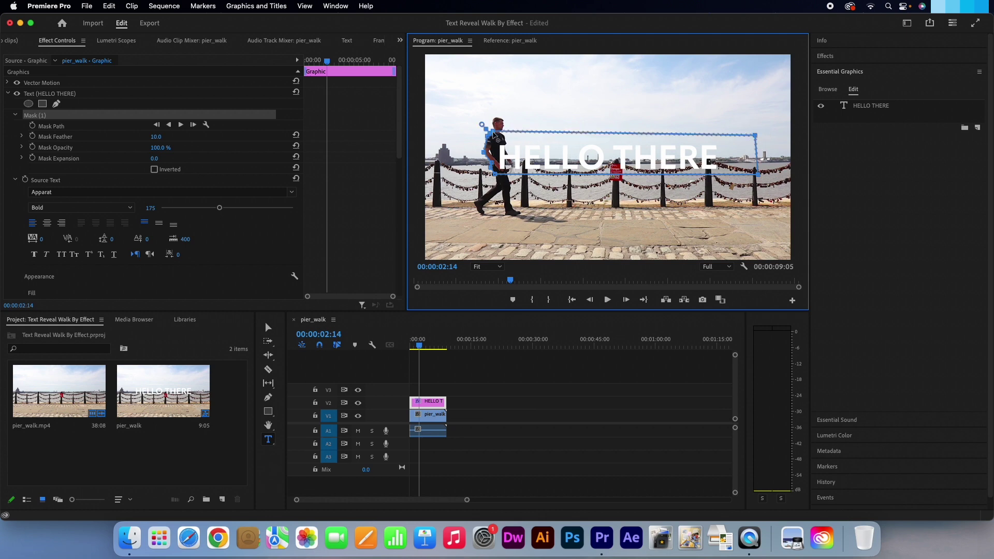
Close the mask at the walker's head, invert it, and set the first Mask Path keyframe
{"action": "left_click", "coordinate": [482, 125]}
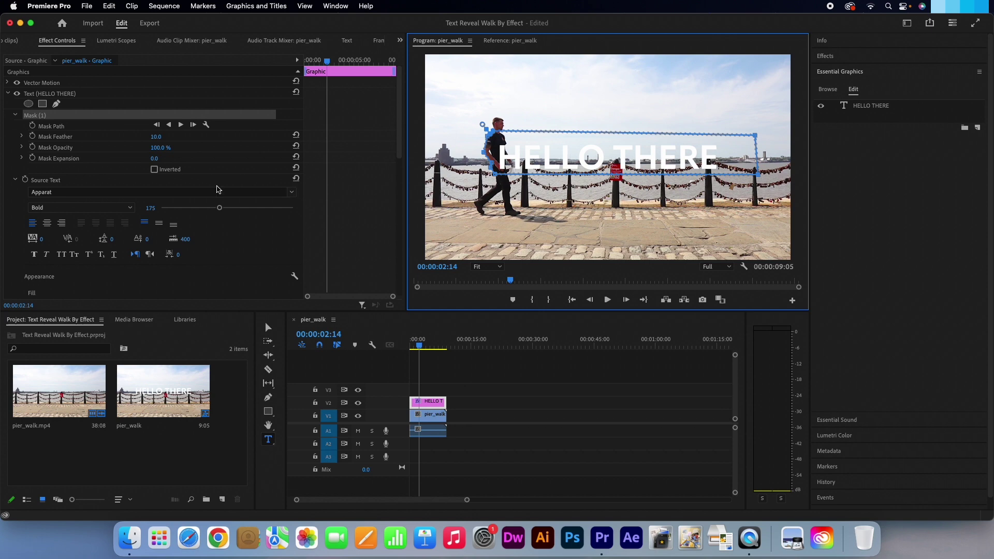
{"action": "left_click", "coordinate": [155, 170]}
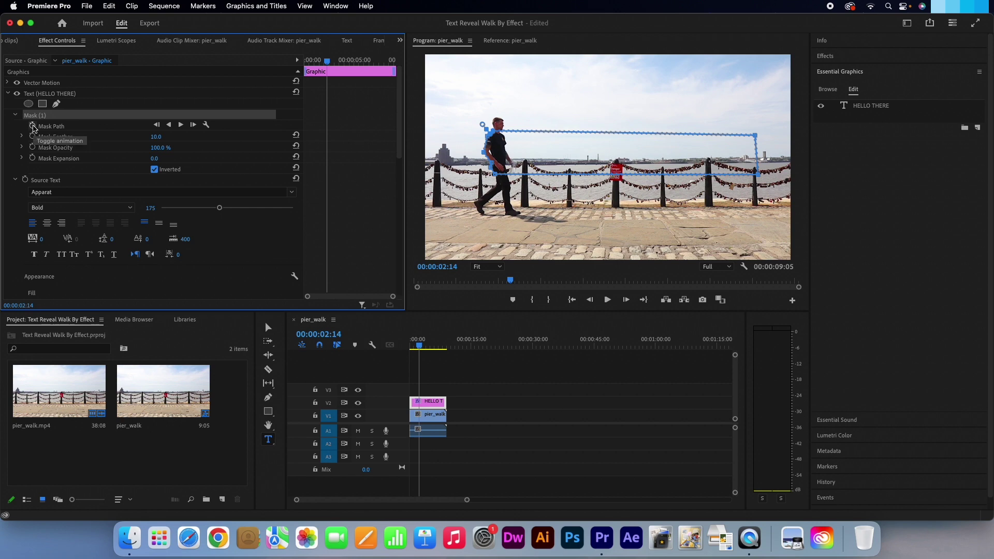
{"action": "left_click", "coordinate": [33, 127]}
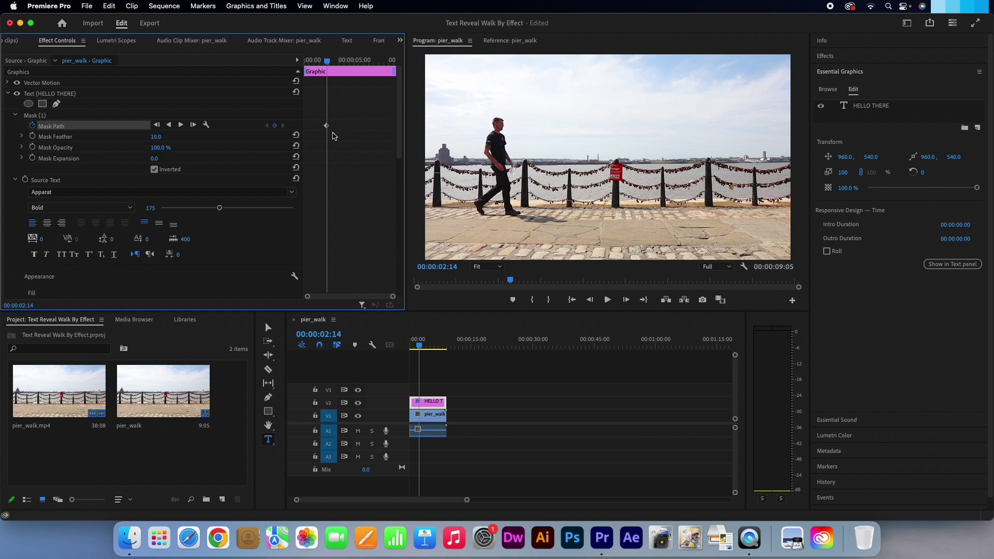
{"action": "left_click", "coordinate": [48, 116]}
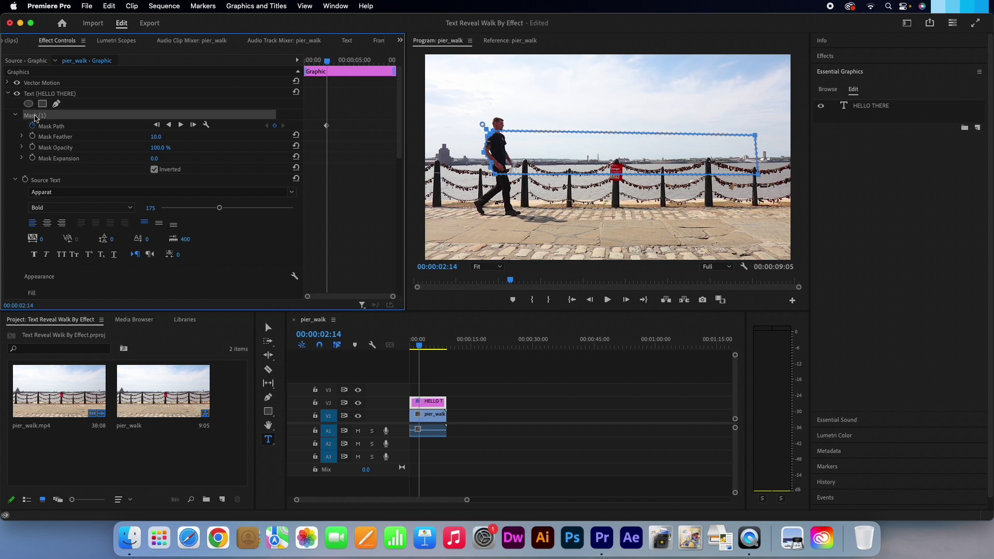
Zoom the Program monitor preview to 50%
{"action": "left_click", "coordinate": [498, 267]}
{"action": "left_click", "coordinate": [488, 314]}
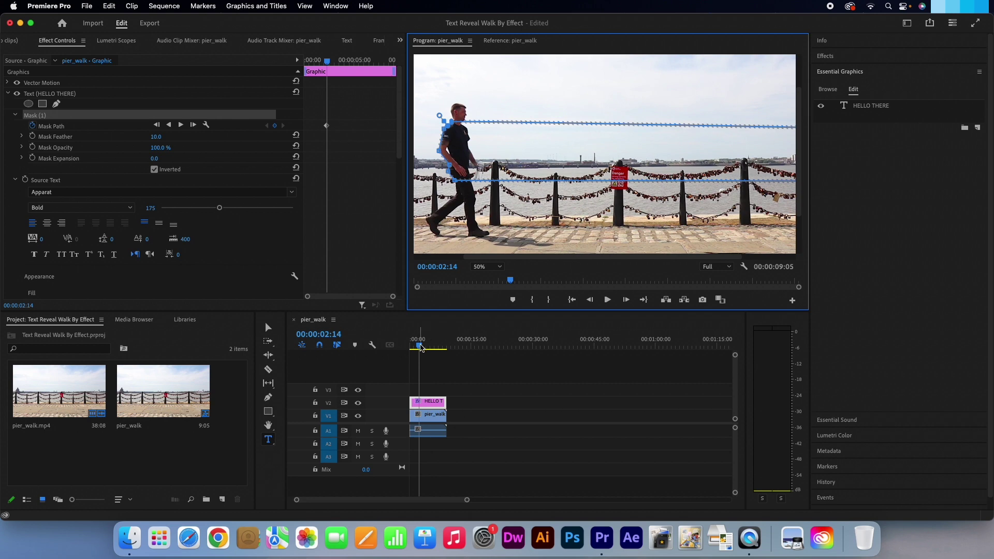
At 00:00:02:39, shift the mask right and pull its left-edge points behind the walker
{"action": "left_click_drag", "start_coordinate": [420, 347], "coordinate": [421, 346]}
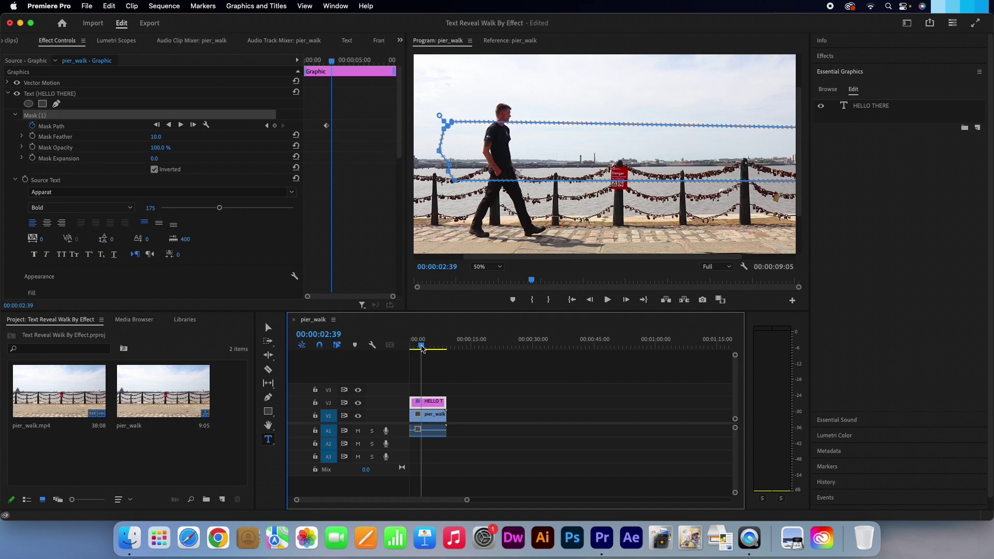
{"action": "left_click_drag", "start_coordinate": [481, 162], "coordinate": [511, 160]}
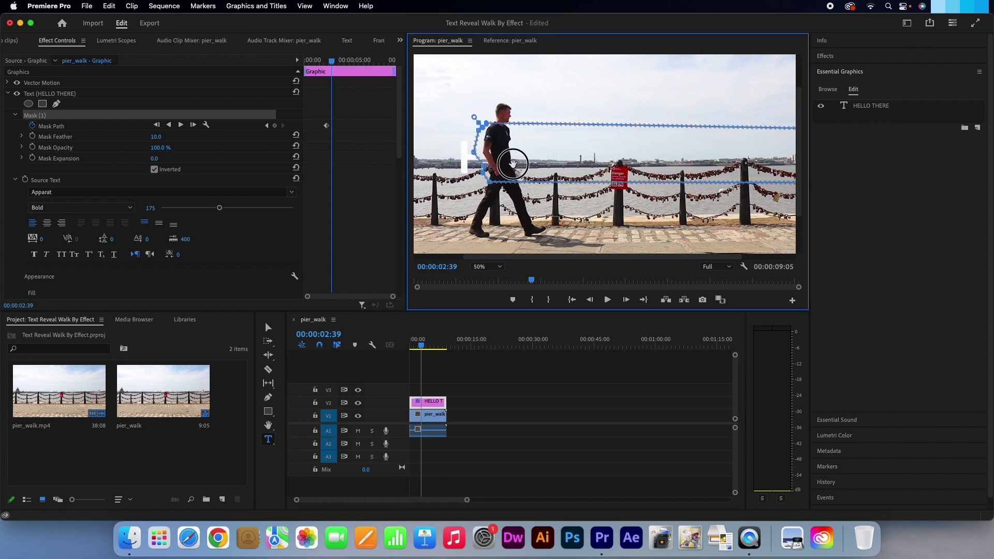
{"action": "left_click", "coordinate": [483, 136]}
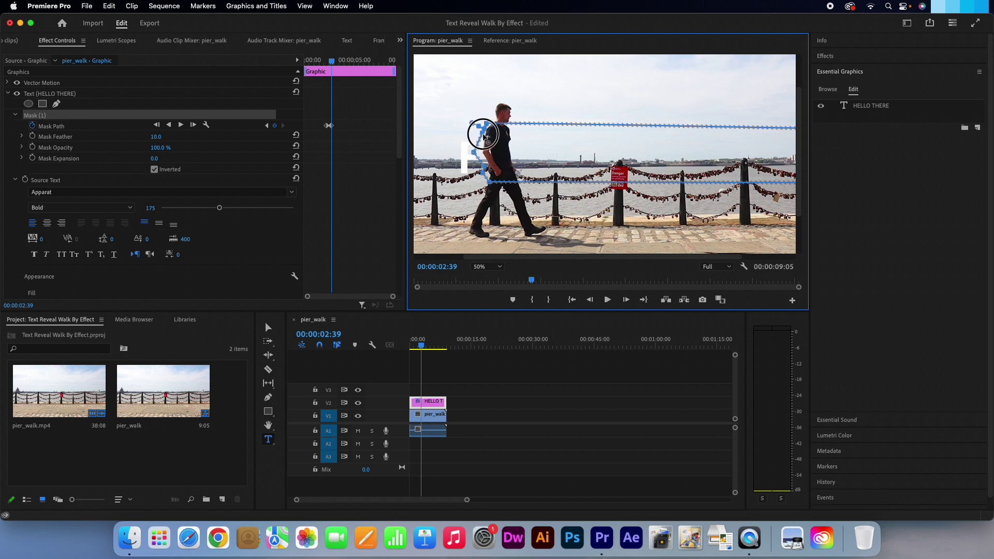
{"action": "mouse_move", "coordinate": [483, 136]}
{"action": "left_mouse_down"}
{"action": "mouse_move", "coordinate": [492, 127]}
{"action": "mouse_move", "coordinate": [482, 154]}
{"action": "mouse_move", "coordinate": [491, 173]}
{"action": "left_mouse_up"}
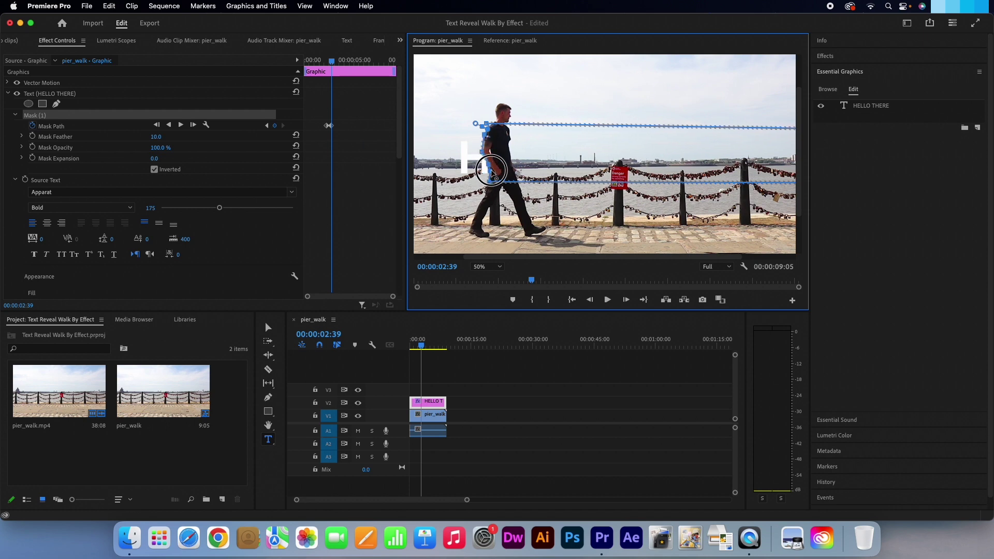
{"action": "left_click_drag", "start_coordinate": [489, 171], "coordinate": [487, 182]}
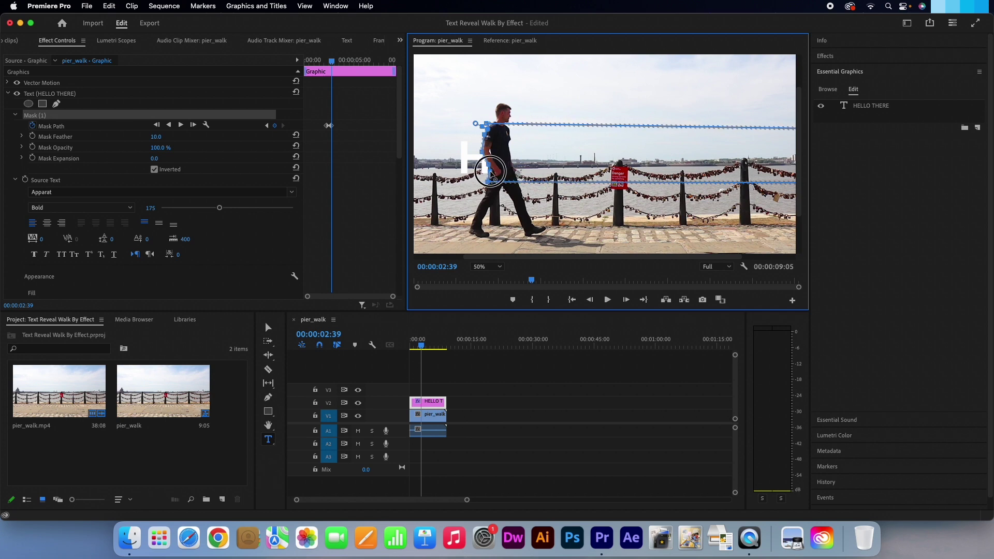
{"action": "left_click_drag", "start_coordinate": [485, 181], "coordinate": [490, 173]}
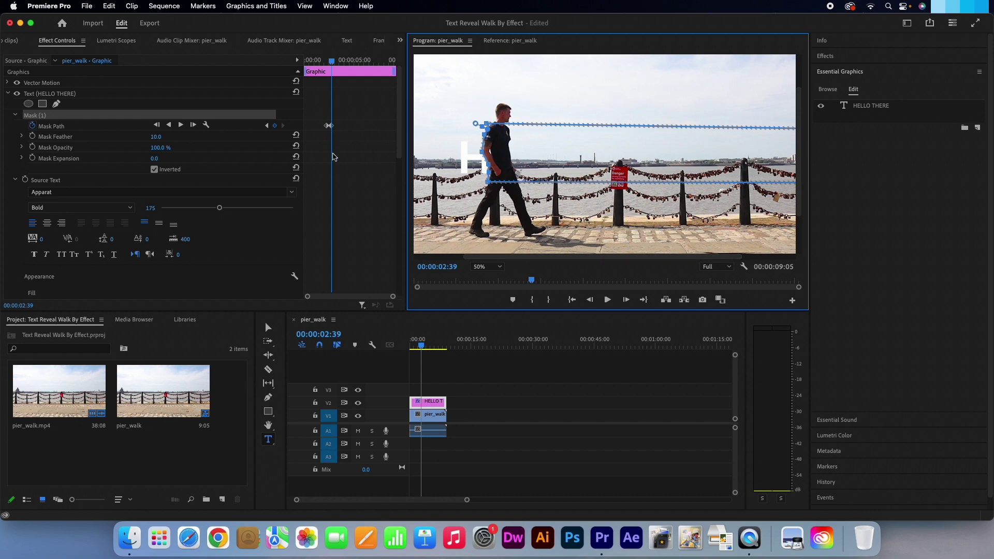
At 00:00:03:08, slide the mask right and align its left-edge points to reveal HE
{"action": "left_click_drag", "start_coordinate": [421, 349], "coordinate": [429, 342]}
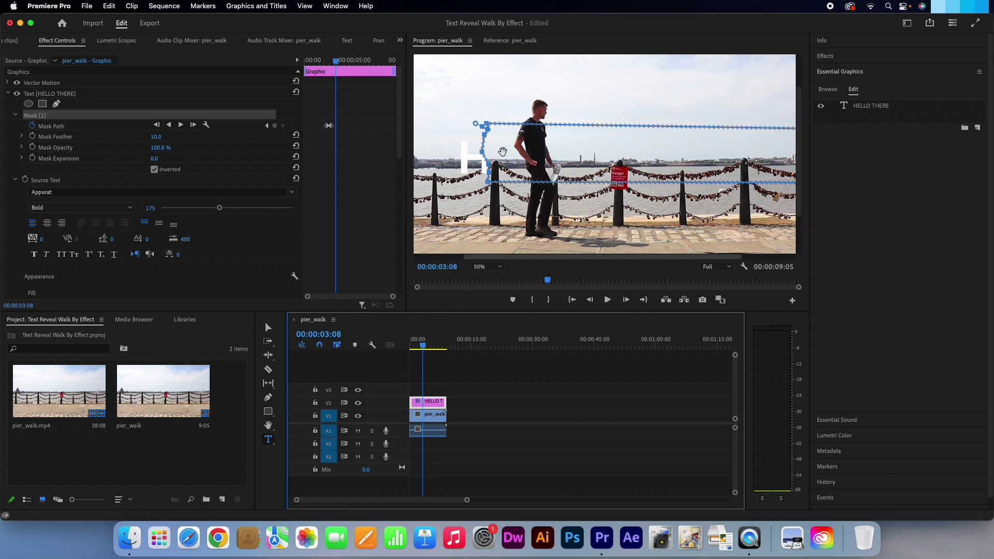
{"action": "left_click_drag", "start_coordinate": [502, 152], "coordinate": [530, 154]}
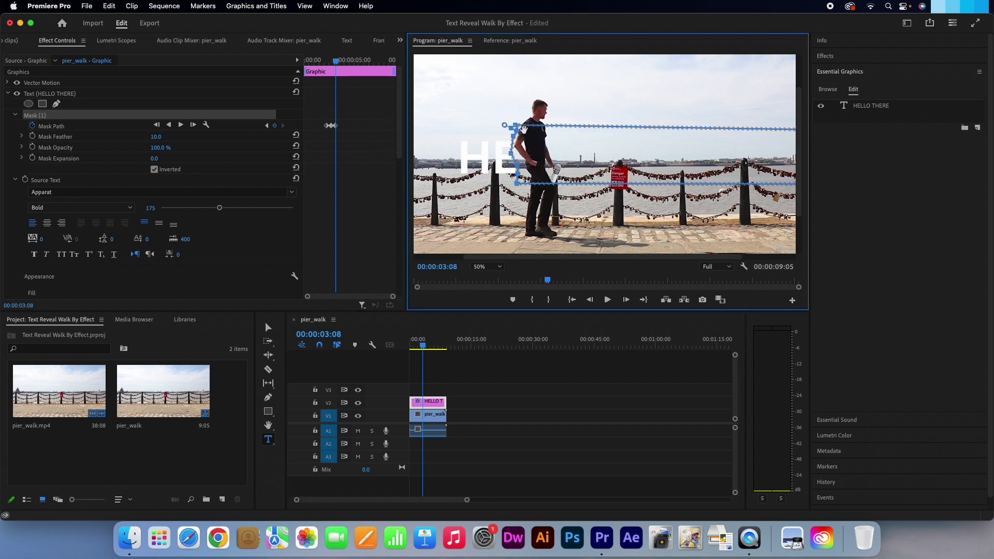
{"action": "left_click", "coordinate": [518, 127]}
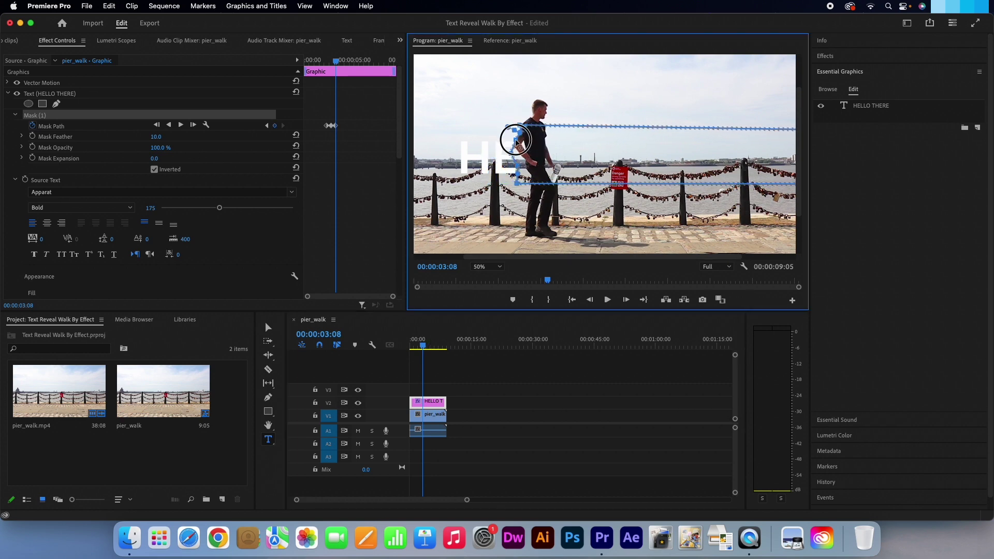
{"action": "left_click", "coordinate": [516, 151]}
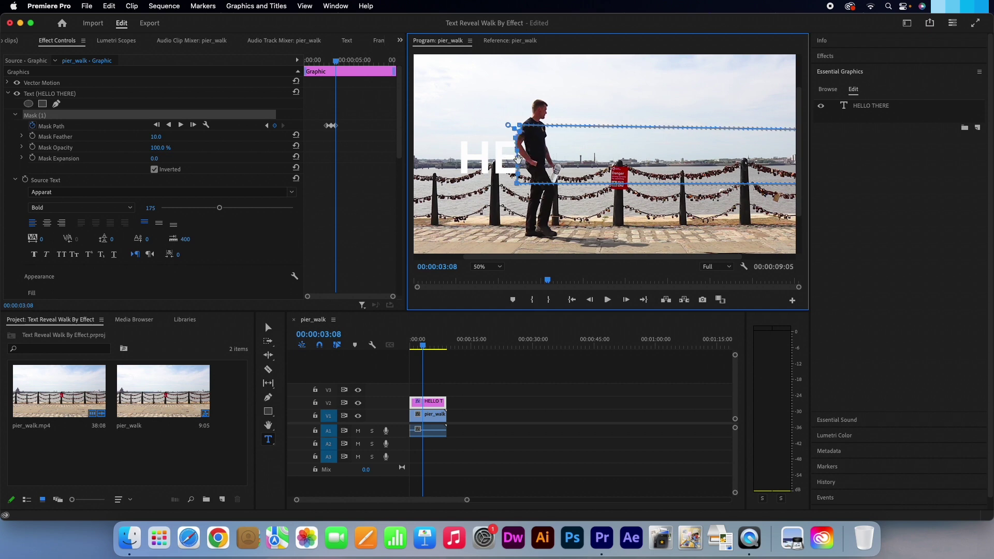
{"action": "left_click", "coordinate": [522, 165]}
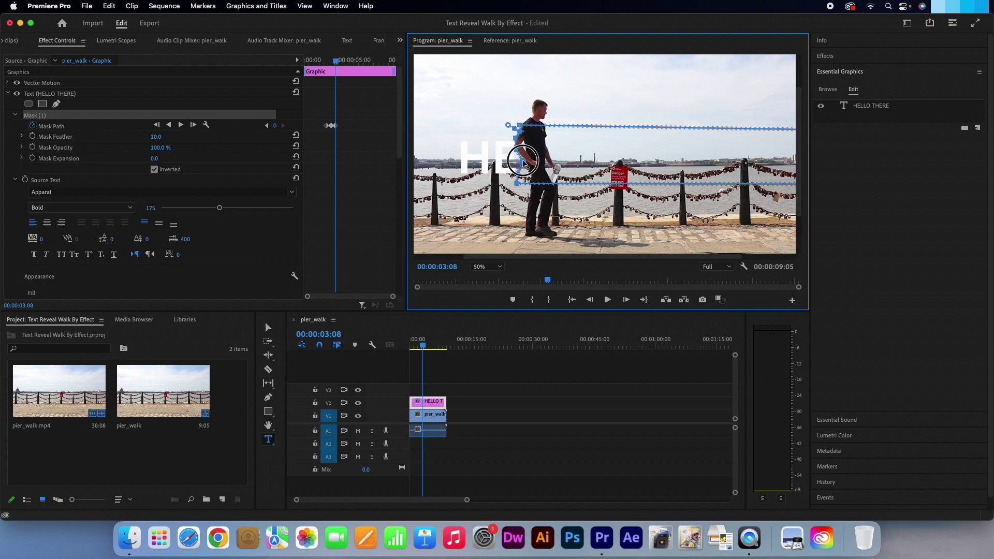
{"action": "left_click", "coordinate": [525, 171]}
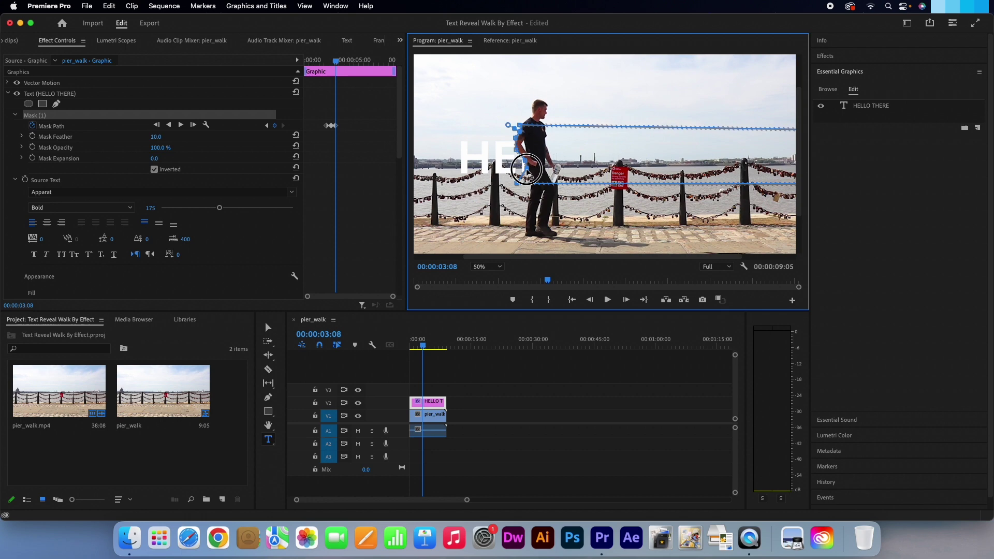
{"action": "left_click_drag", "start_coordinate": [516, 185], "coordinate": [529, 179]}
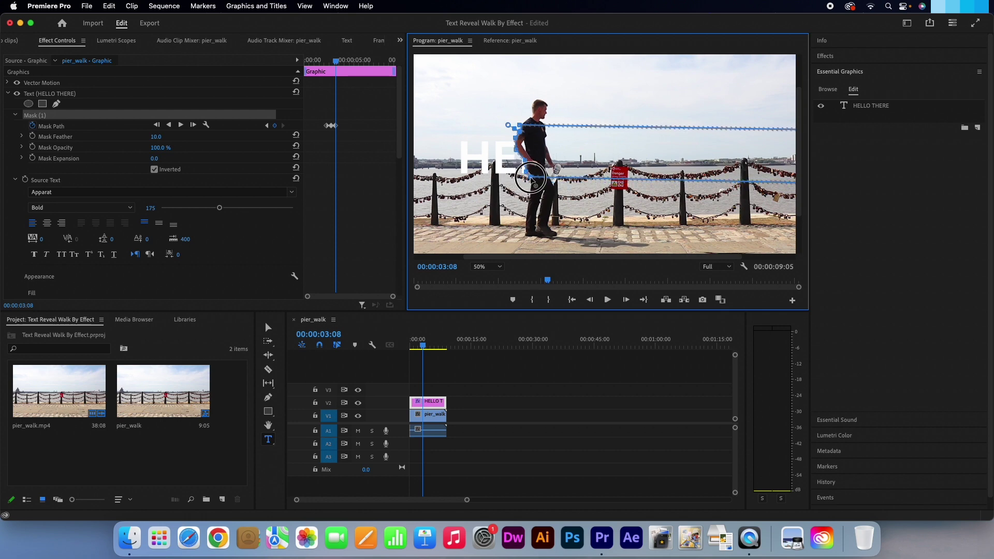
Keep stepping forward, sliding the mask right to reveal HELLO T and then THERE
{"action": "left_click", "coordinate": [425, 349]}
{"action": "left_click_drag", "start_coordinate": [510, 124], "coordinate": [605, 164]}
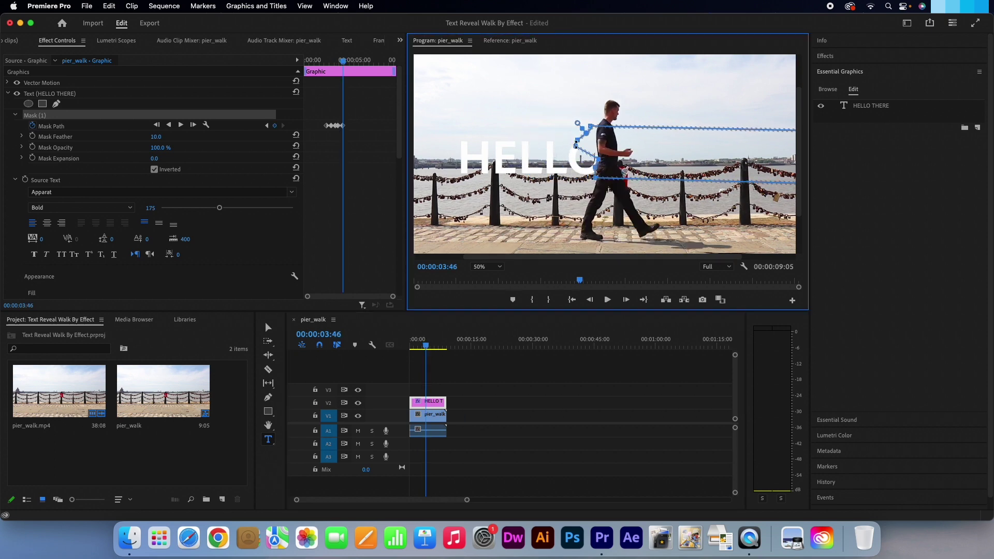
{"action": "key", "text": "shift+Right"}
{"action": "key", "text": "shift+Right"}
{"action": "key", "text": "shift+Right"}
{"action": "left_click_drag", "start_coordinate": [588, 123], "coordinate": [722, 147]}
{"action": "key", "text": "shift+Right"}
{"action": "key", "text": "shift+Right"}
{"action": "key", "text": "shift+Right"}
{"action": "key", "text": "shift+Right"}
{"action": "key", "text": "shift+Right"}
{"action": "key", "text": "shift+Right"}
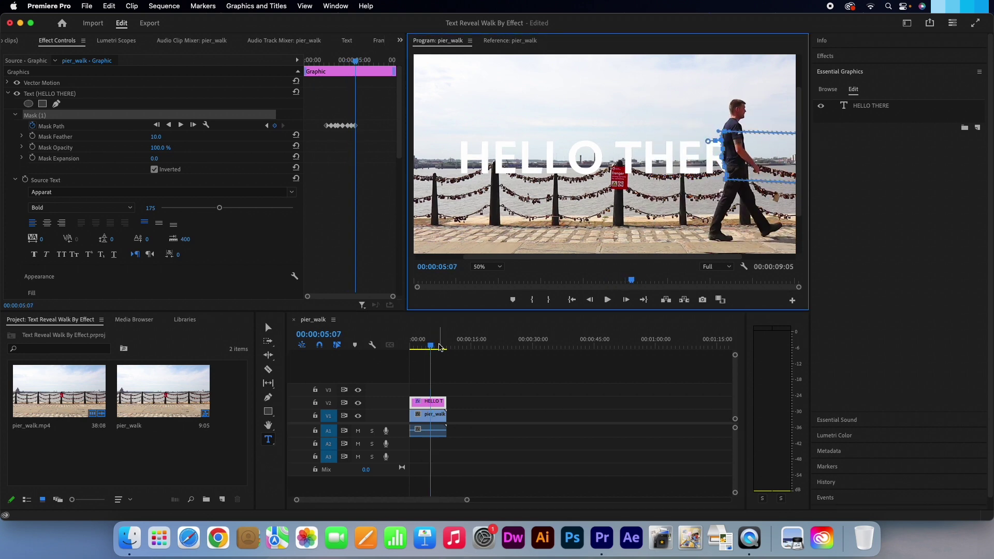
{"action": "left_click_drag", "start_coordinate": [431, 345], "coordinate": [433, 345]}
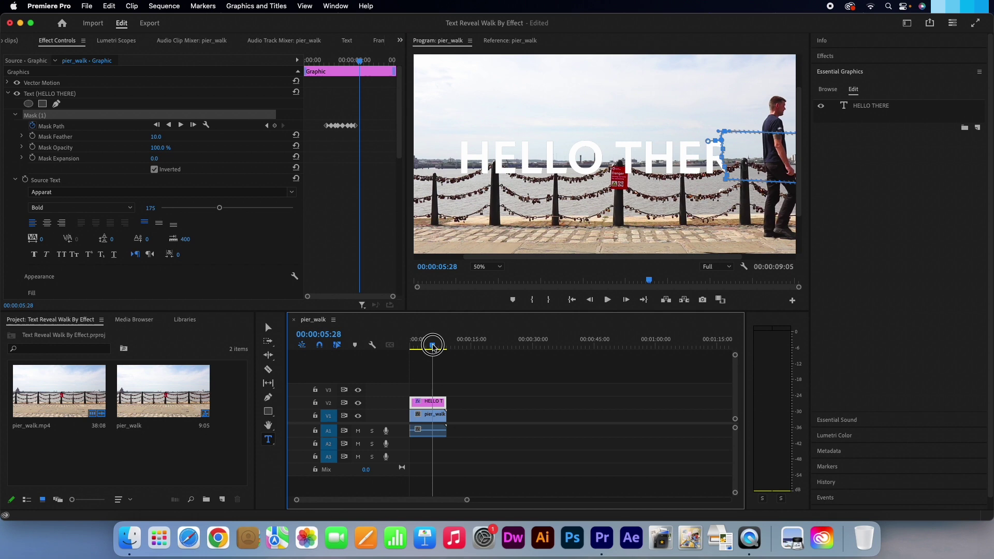
{"action": "left_click_drag", "start_coordinate": [752, 166], "coordinate": [789, 166]}
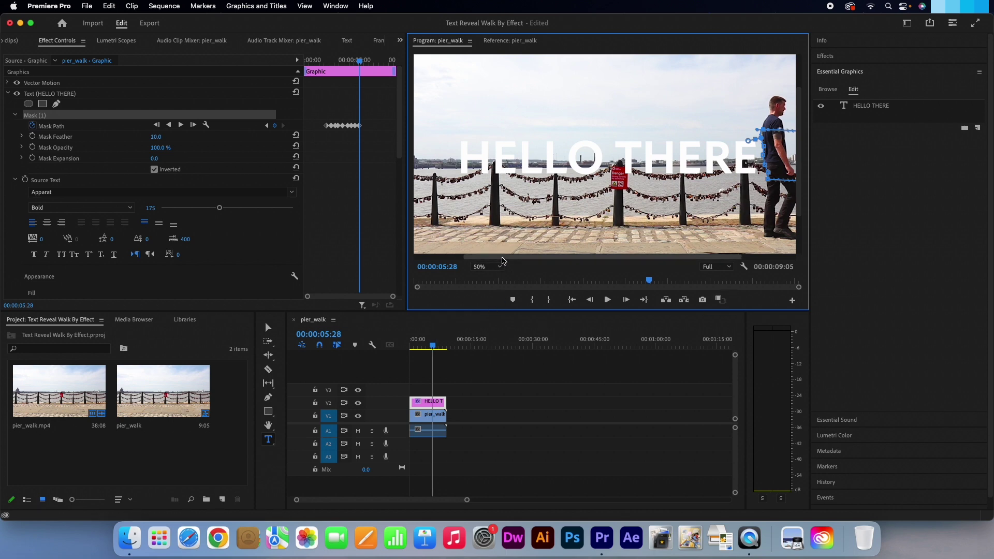
{"action": "left_click", "coordinate": [488, 267]}
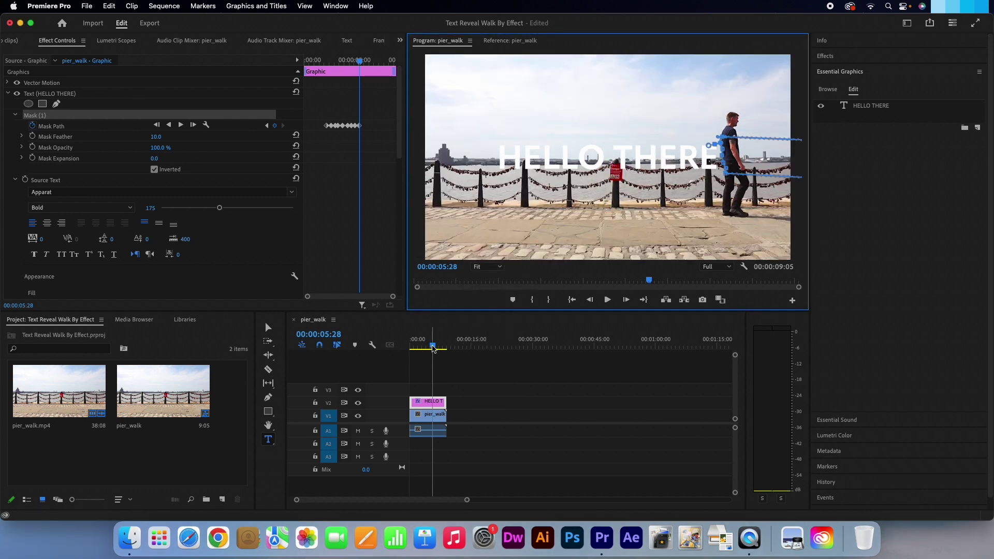
Rewind to 00:00:00:00, play the title reveal, then scrub back to 00:00:02:07
{"action": "left_click_drag", "start_coordinate": [432, 344], "coordinate": [410, 344]}
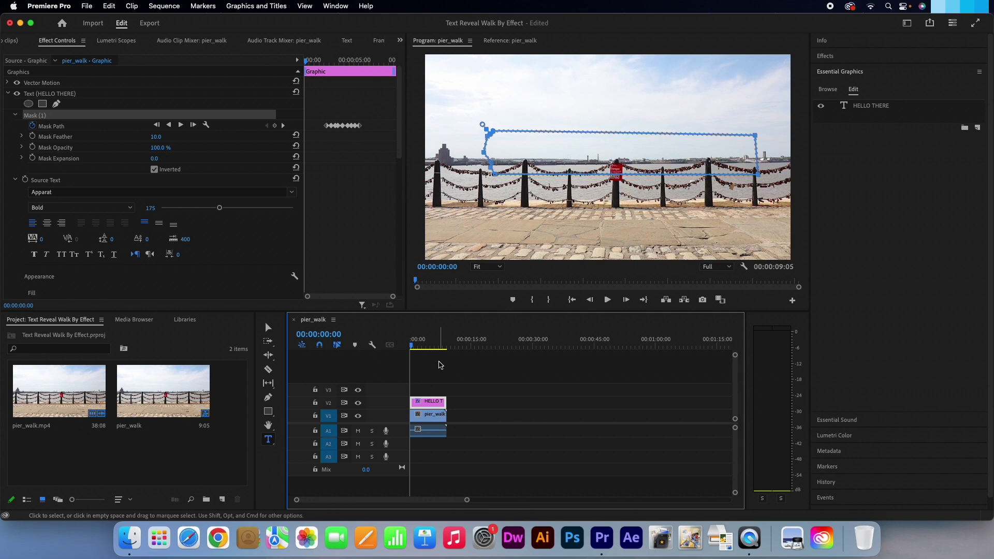
{"action": "key", "text": "space"}
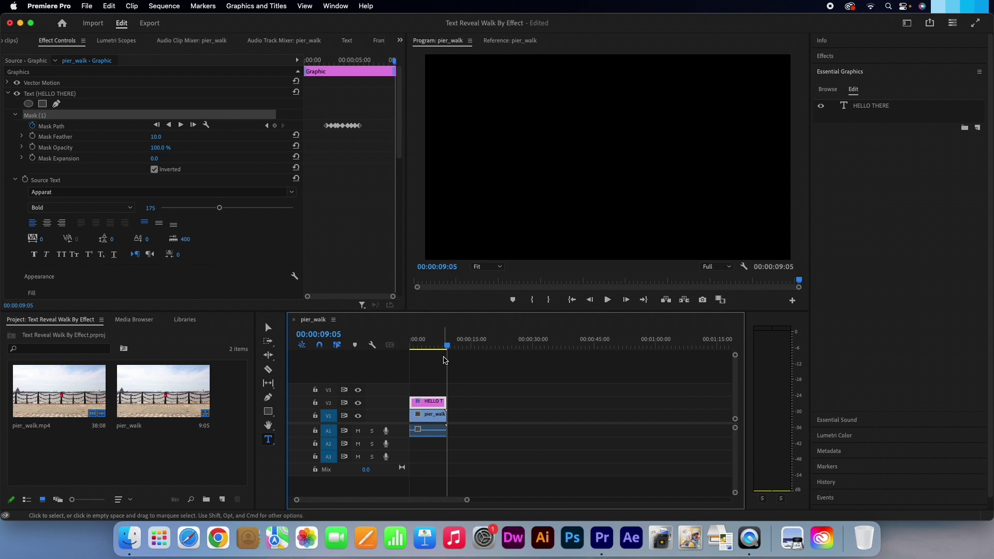
{"action": "left_click_drag", "start_coordinate": [447, 346], "coordinate": [418, 348]}
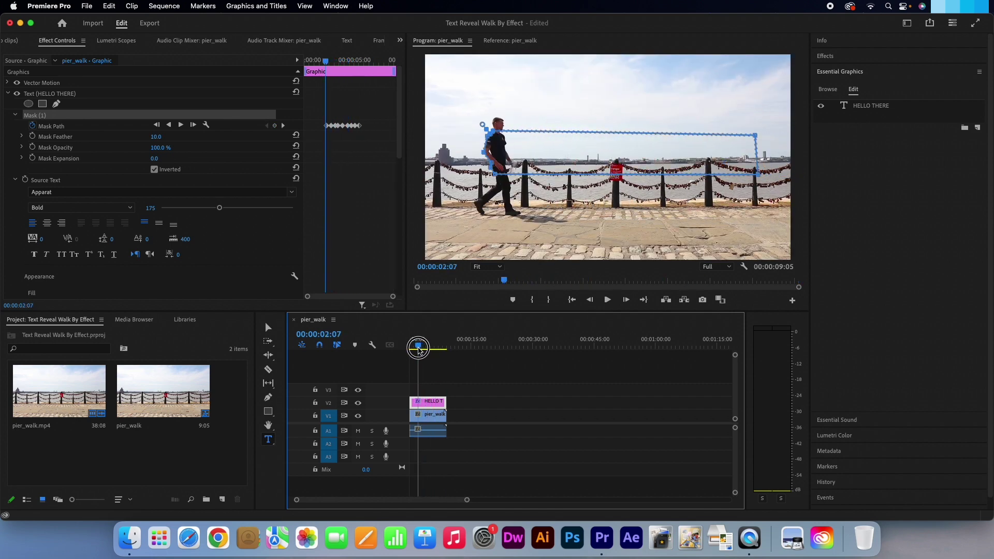